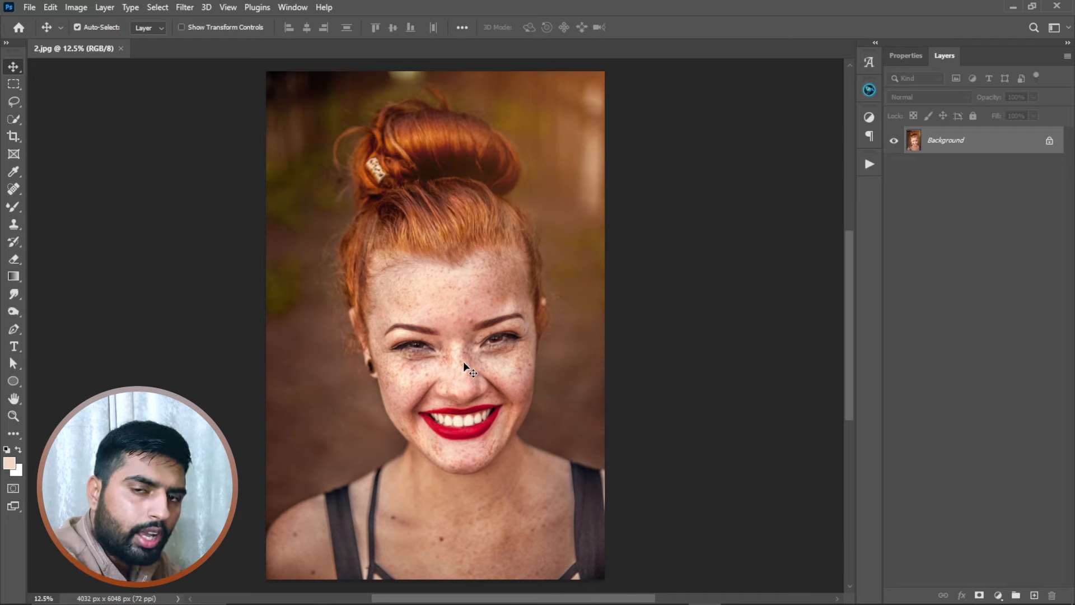
Duplicate the Background layer and rename the copy as color
key(ctrl+j)
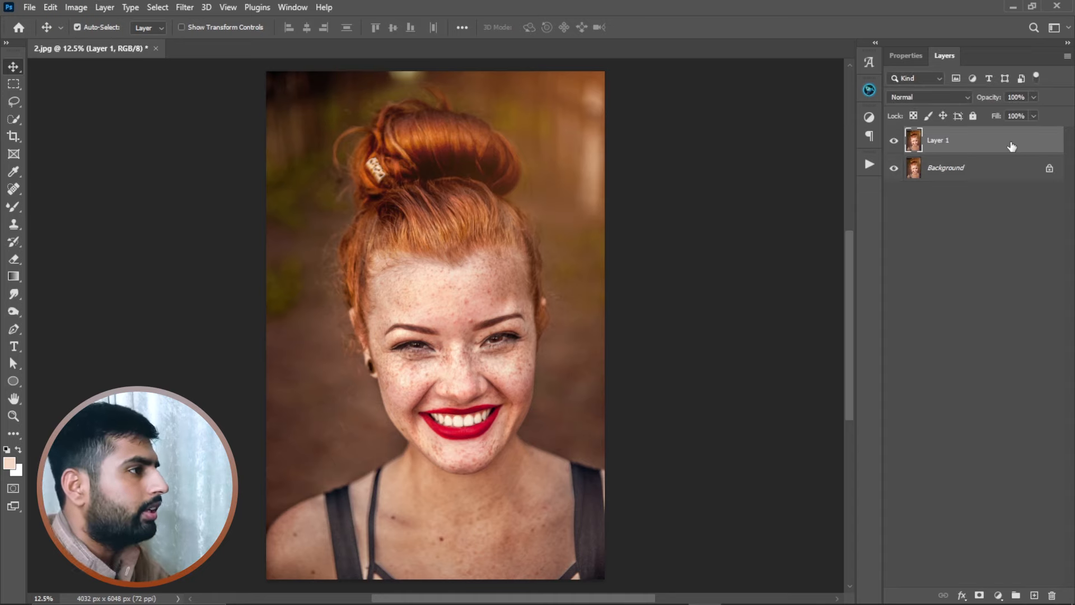
double_click(939, 142)
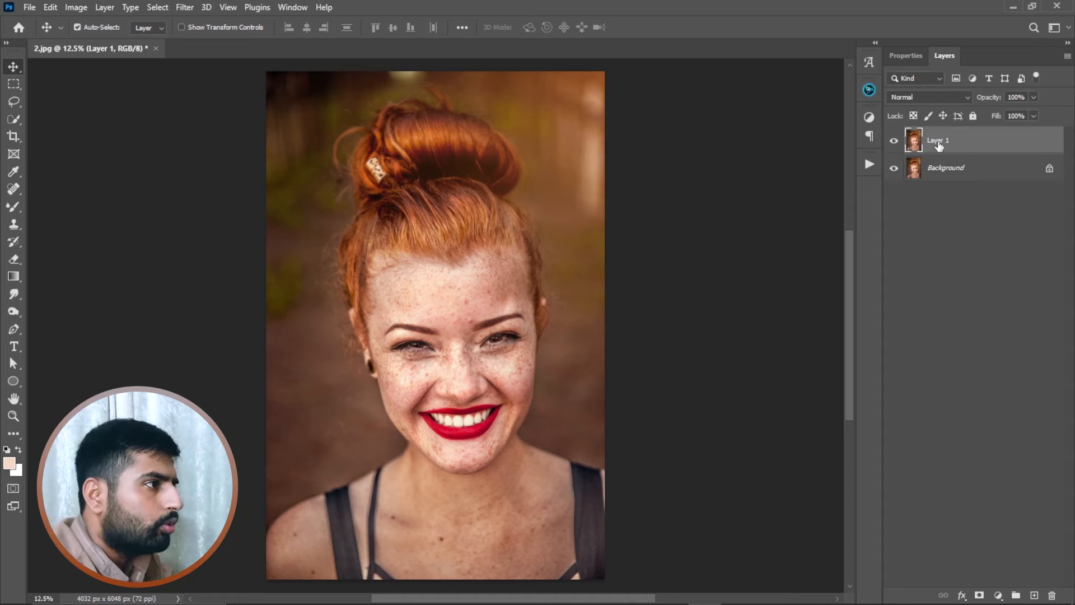
text(color)
key(Return)
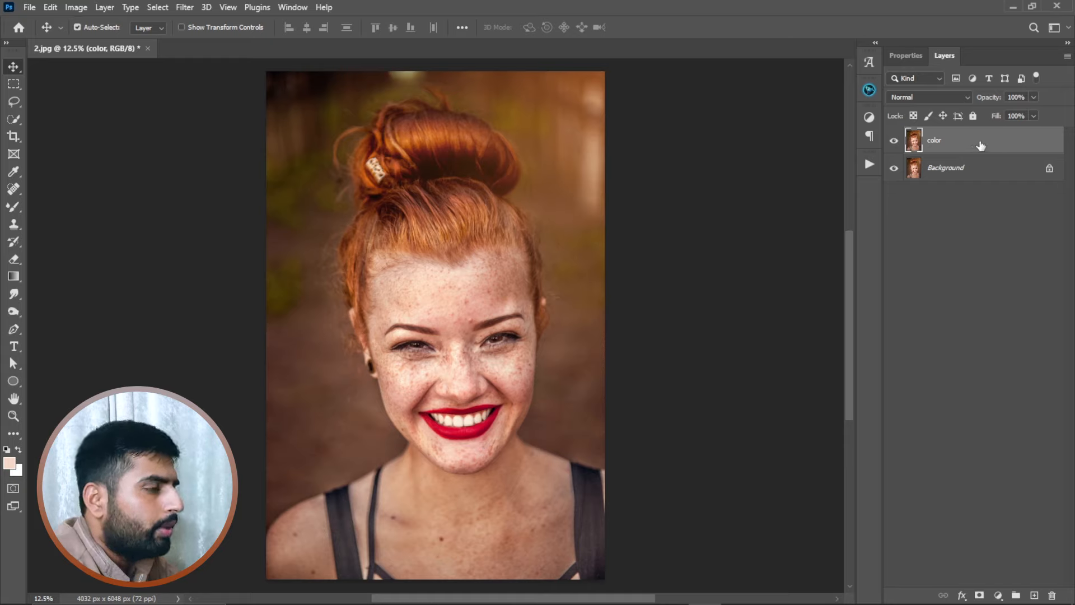
Duplicate the color layer, rename the copy as Texture, and make color the active layer again
key(ctrl+j)
double_click(938, 141)
text(Texture)
key(Return)
click(972, 238)
click(975, 199)
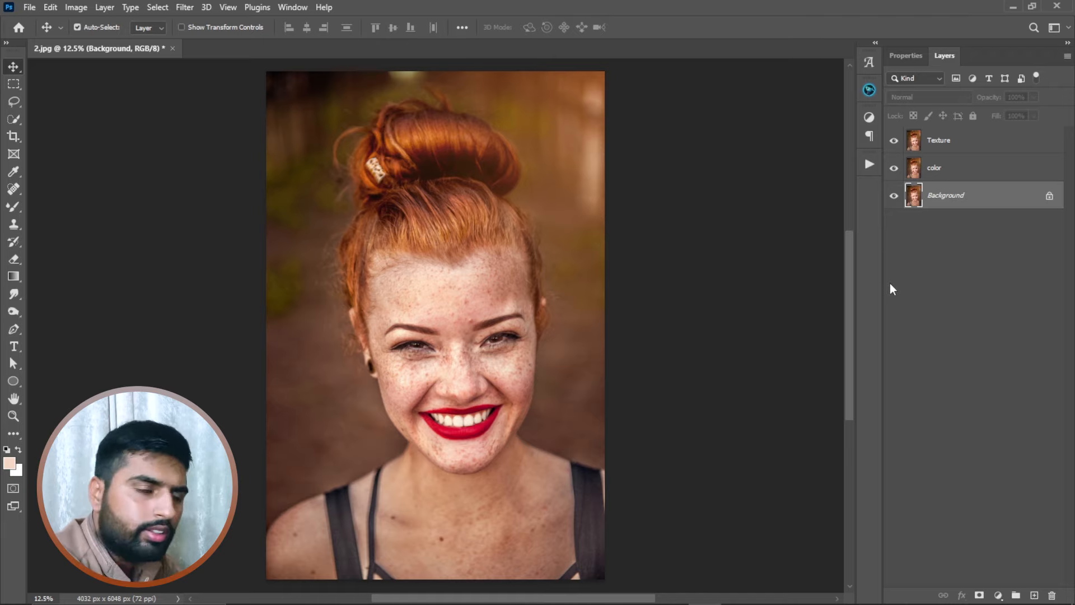
click(966, 171)
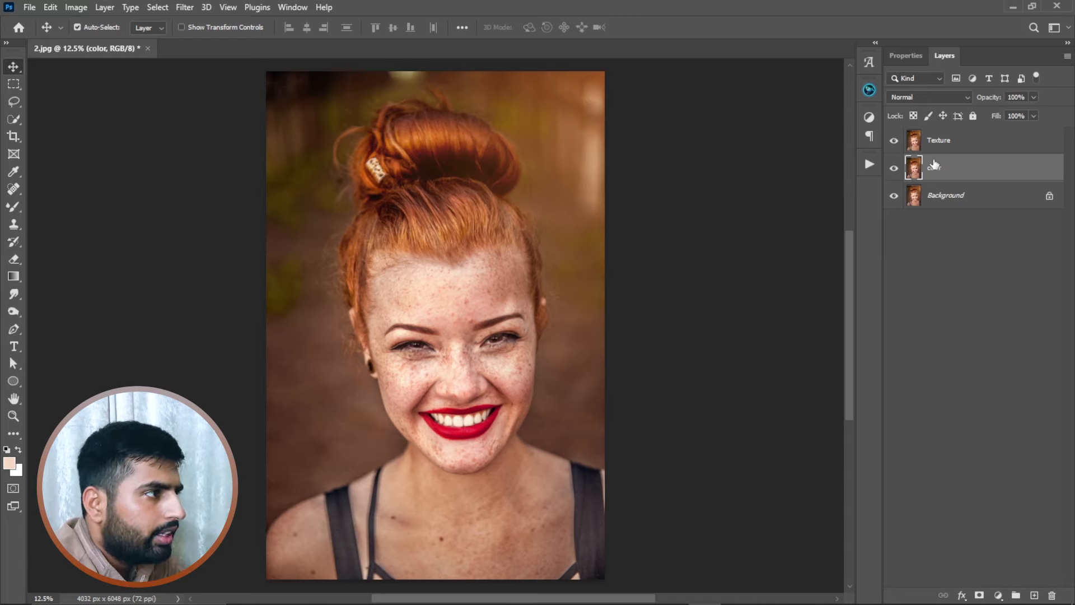
click(184, 7)
mouse_move(196, 160)
click(358, 209)
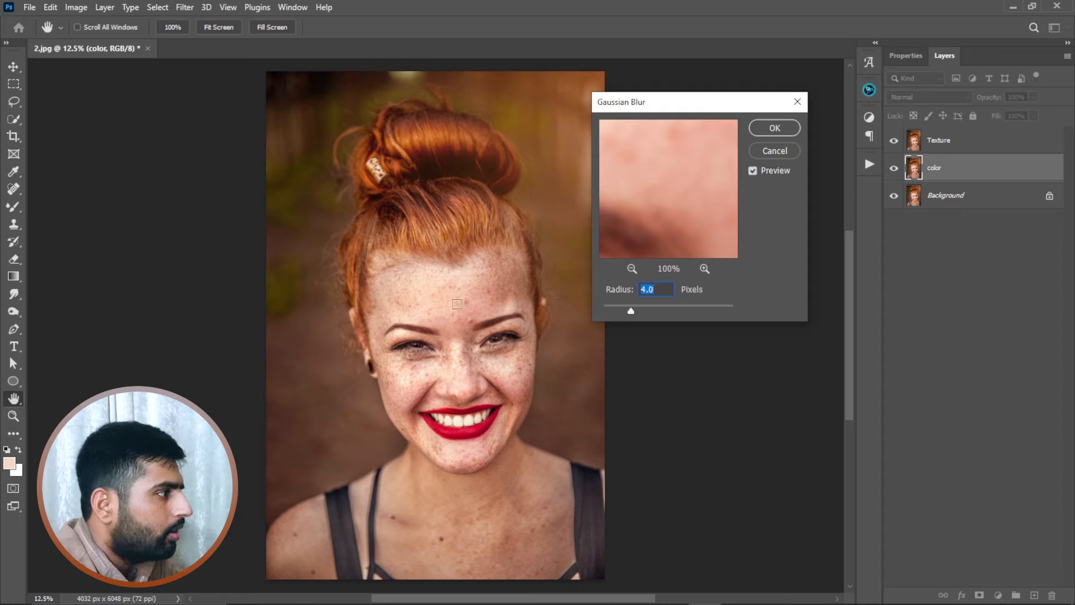
drag(631, 311, 598, 309)
drag(749, 106, 762, 96)
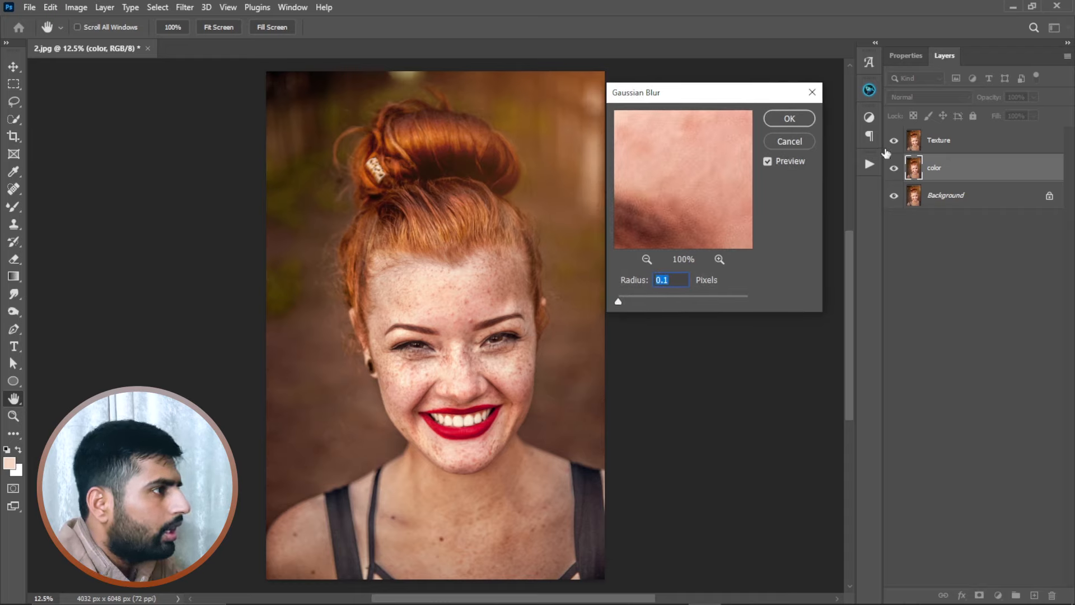
click(790, 141)
key(v)
Hide the Texture layer and apply a Gaussian Blur to the color layer to soften the facial skin
click(894, 140)
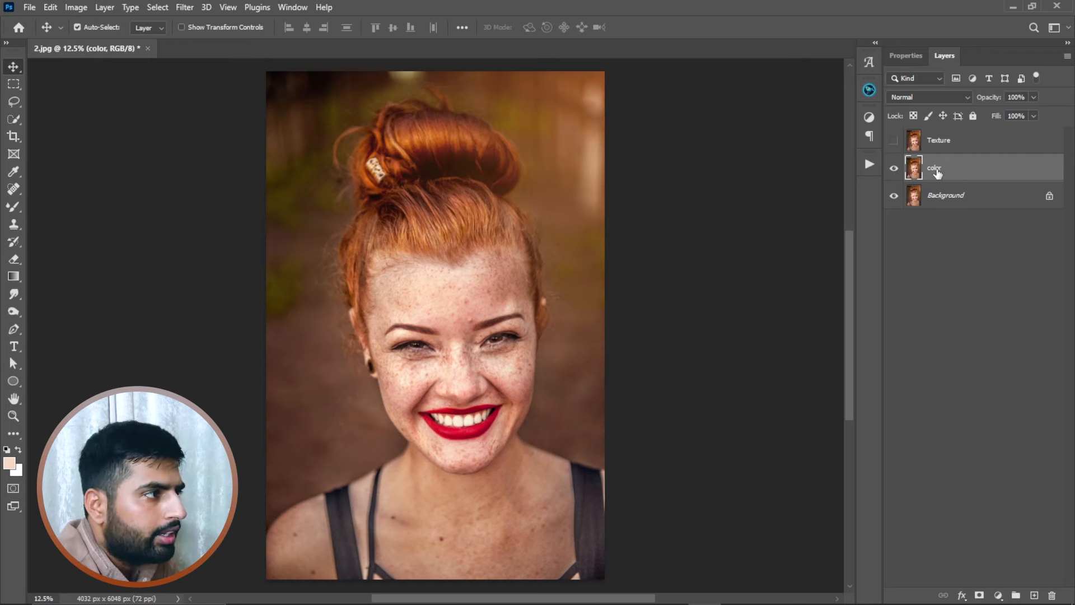
click(481, 298)
click(476, 293)
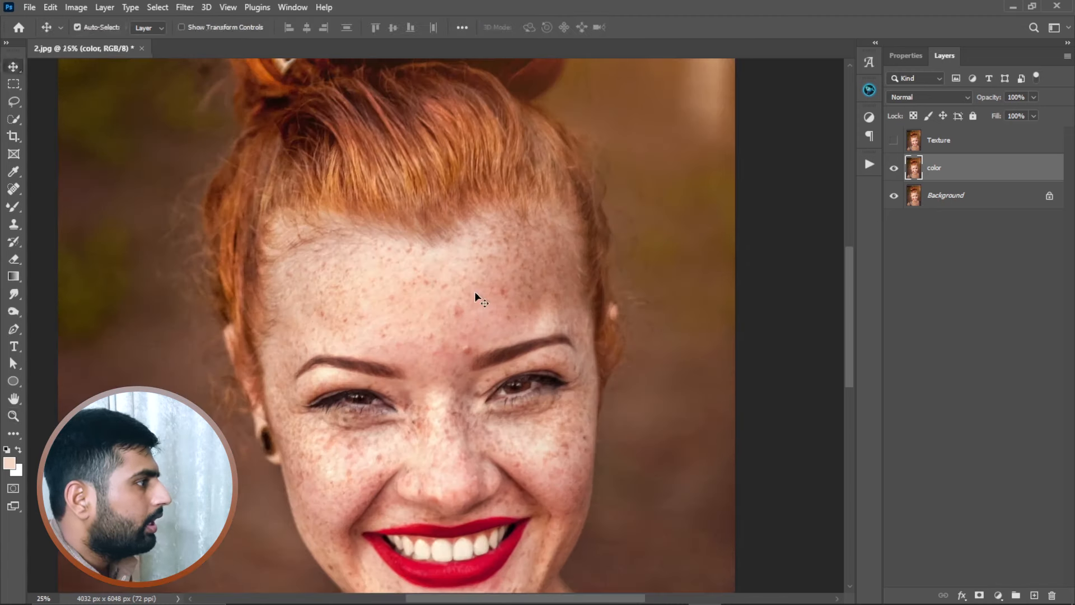
drag(491, 297, 487, 233)
click(185, 7)
click(347, 199)
drag(647, 302, 614, 301)
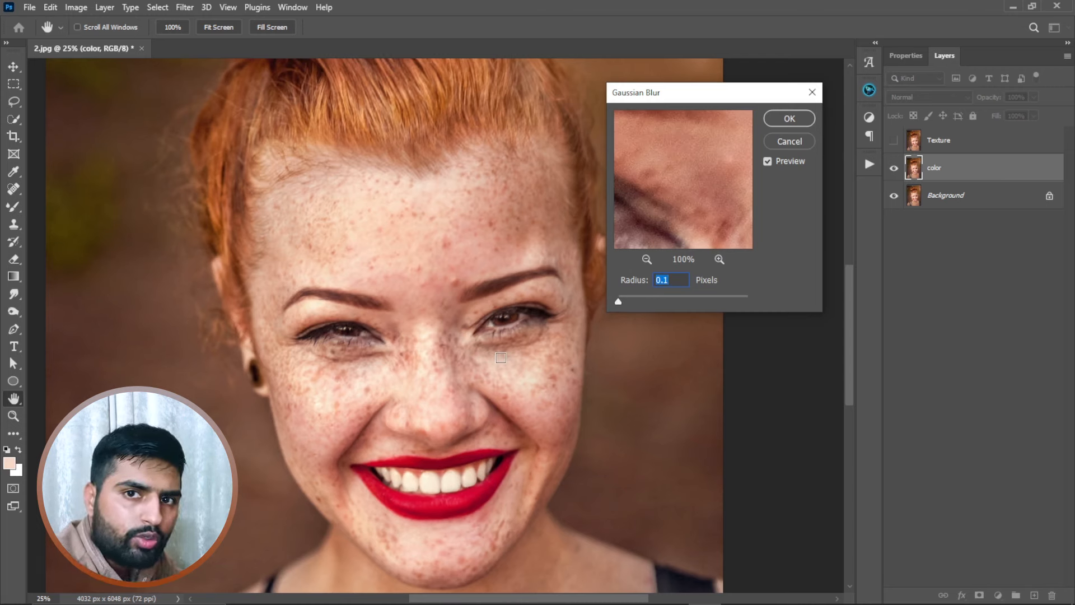
click(790, 119)
Show the Texture layer and run Apply Image on it with layer color, channel RGB, Subtract blending, scale 2 and offset 128
click(940, 140)
click(895, 141)
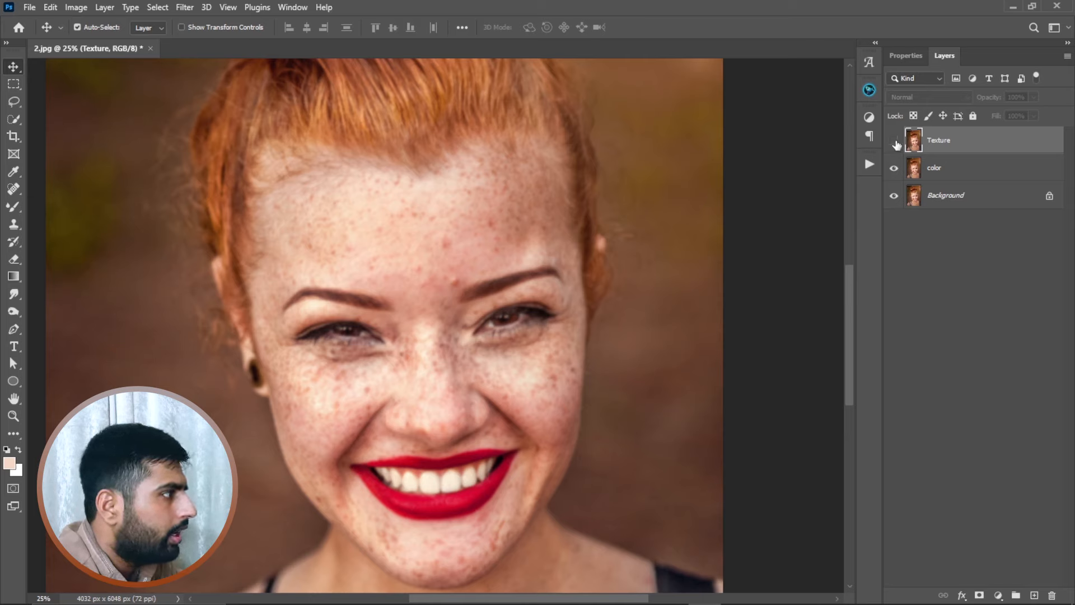
click(895, 141)
click(895, 142)
click(76, 7)
click(100, 194)
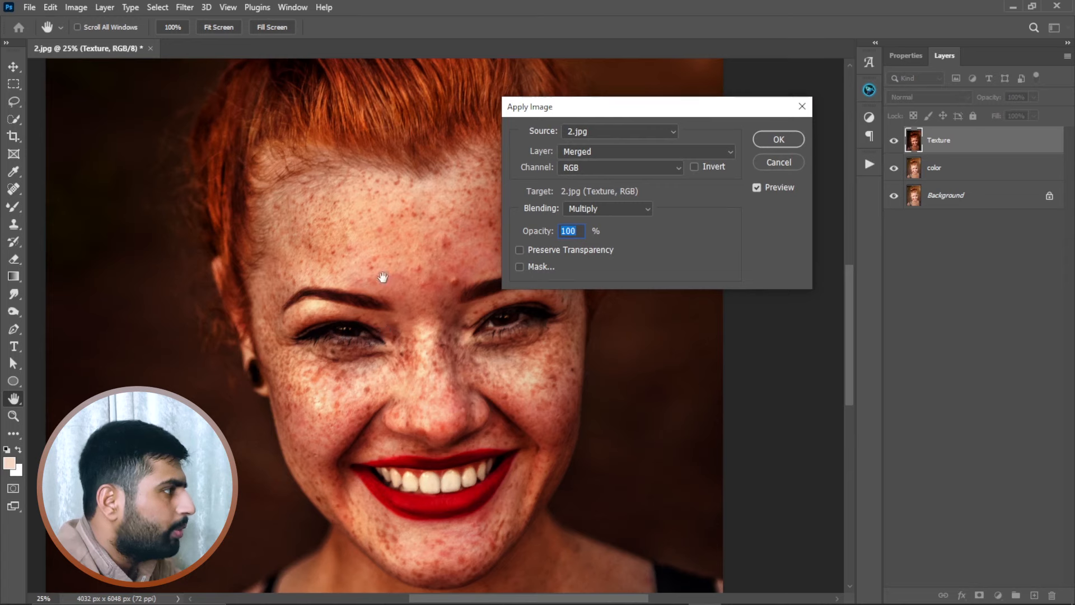
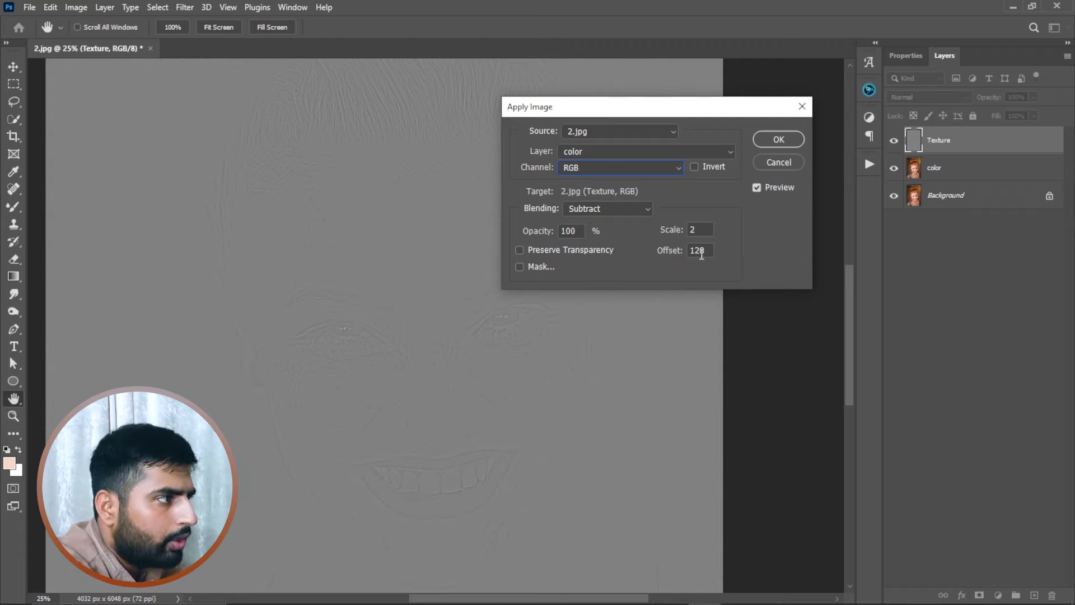
click(772, 140)
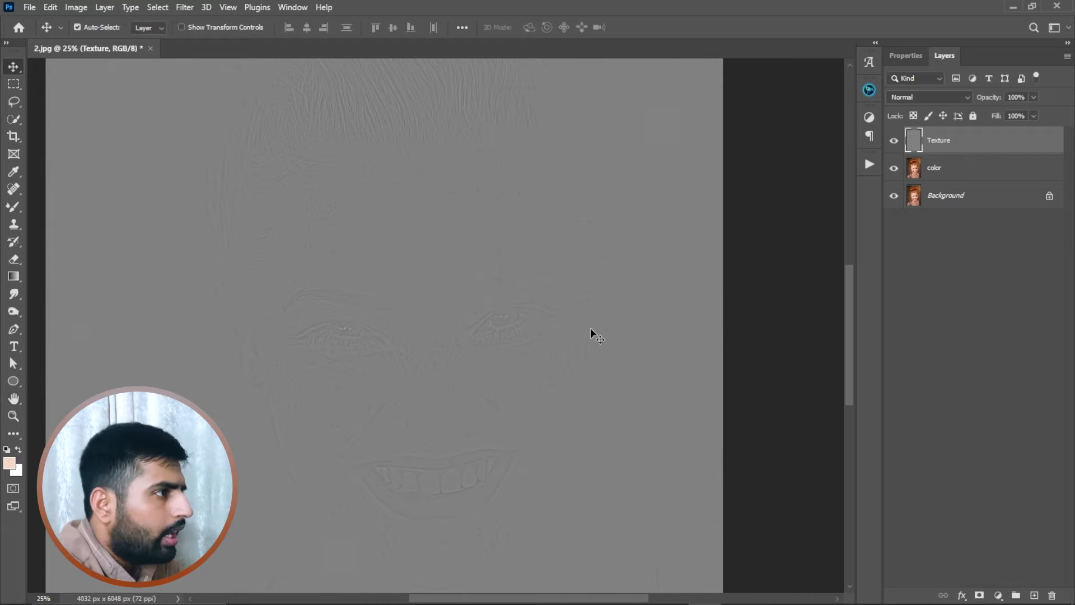
Hide the Texture layer and activate the Mixer Brush Tool on the color layer
click(894, 140)
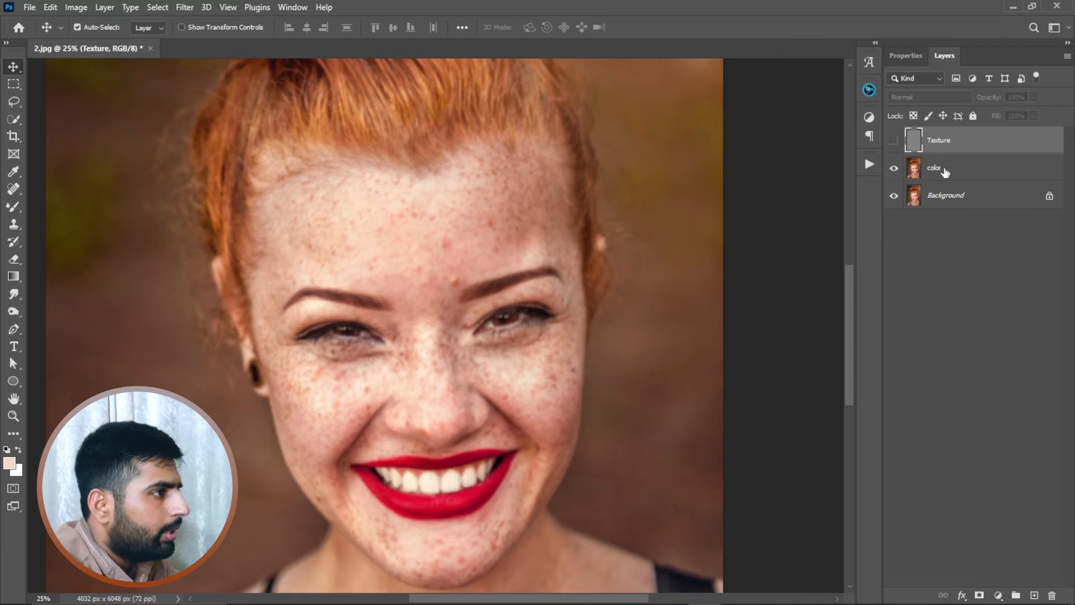
click(952, 171)
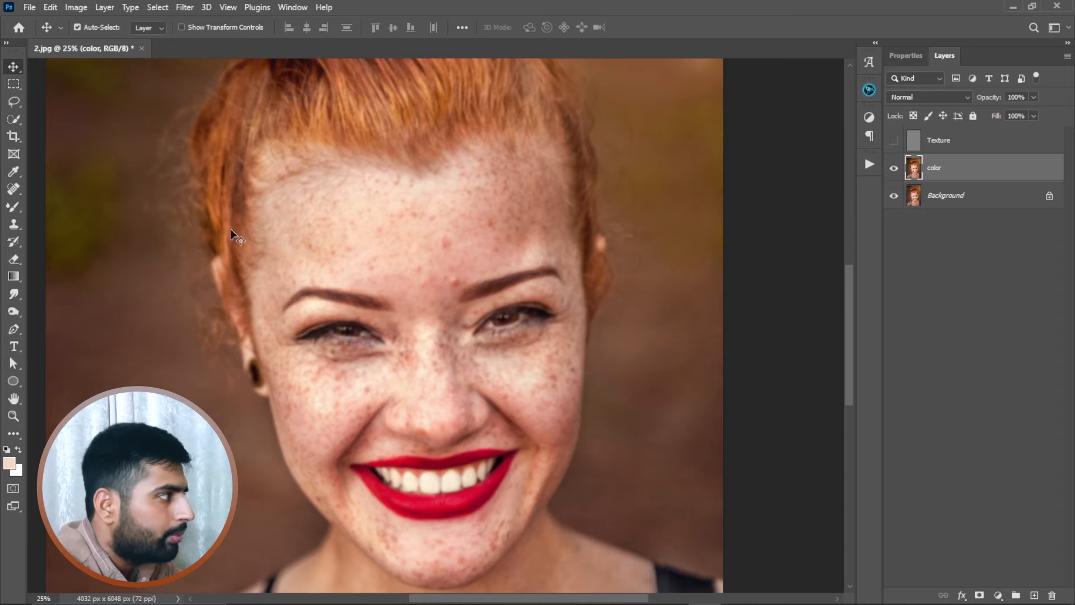
click(14, 207)
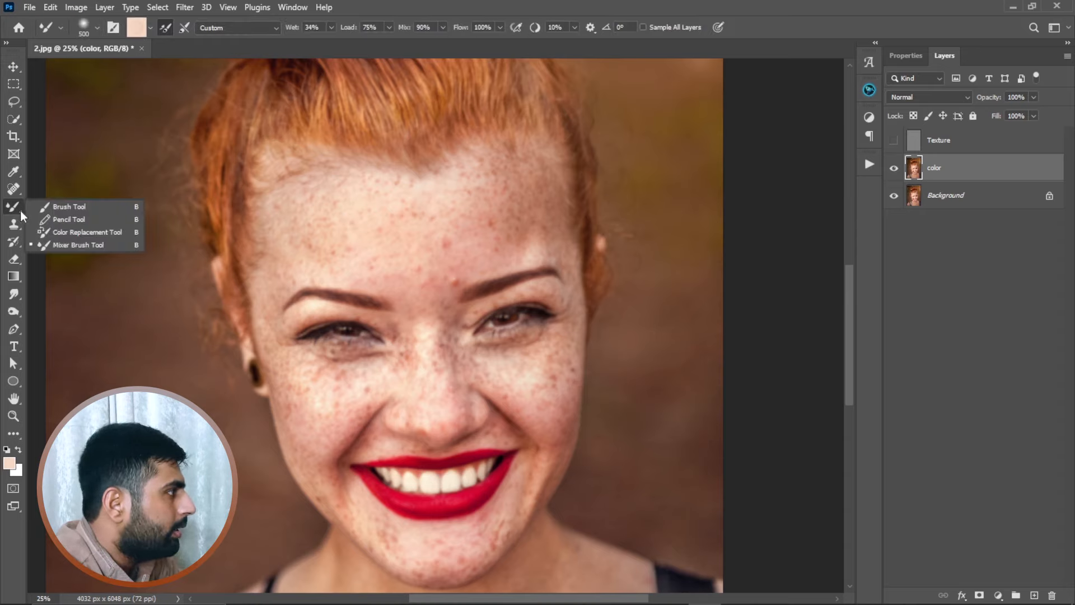
click(90, 245)
Configure the Mixer Brush with 14% wet, 50% flow, Sample All Layers on, and a brush size of 250
click(332, 27)
drag(333, 42, 321, 44)
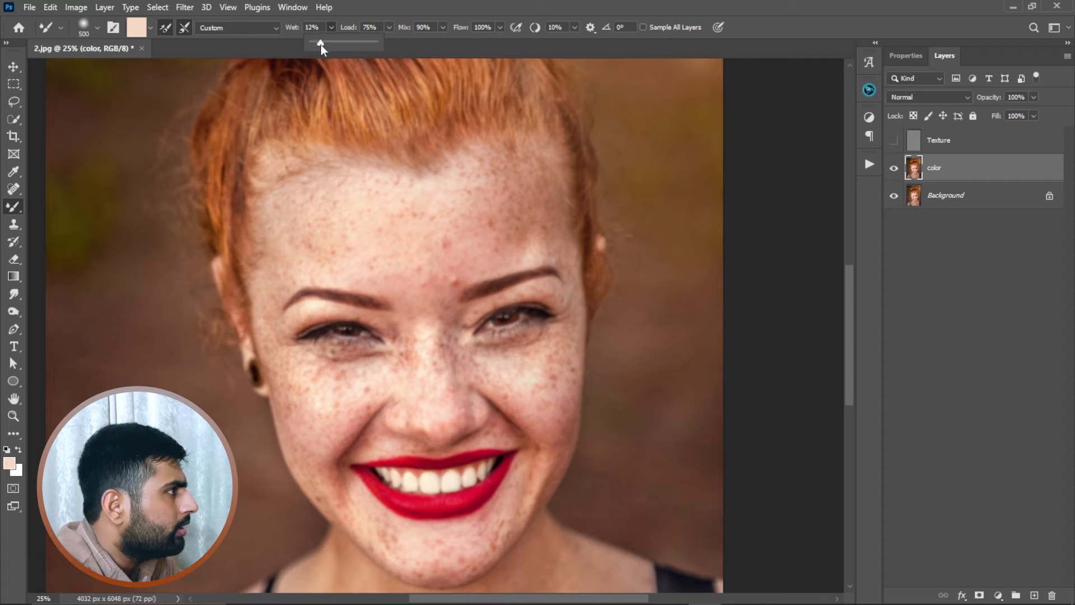
drag(321, 43, 322, 43)
click(501, 27)
drag(547, 43, 512, 43)
click(644, 27)
key([)
key([)
key([)
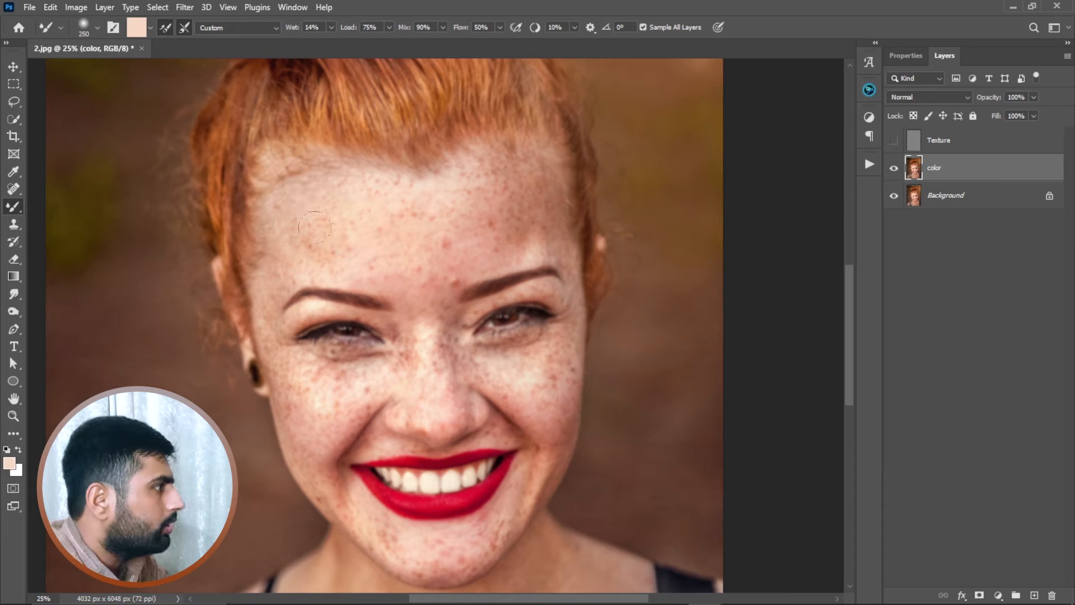
Blend the freckles on the forehead and pick a skin tone from the face as the brush colour
mouse_move(328, 241)
mouse_down()
mouse_move(364, 224)
mouse_move(442, 241)
mouse_move(342, 225)
mouse_move(294, 230)
mouse_move(504, 171)
mouse_move(487, 221)
mouse_move(495, 258)
mouse_move(454, 266)
mouse_up()
click(135, 33)
click(416, 311)
click(690, 300)
Set the Mixer Brush to 5% wet and 58% flow and smooth the freckled skin across the face
click(332, 27)
drag(332, 40, 326, 41)
drag(523, 169, 524, 210)
drag(501, 28, 511, 30)
mouse_move(274, 335)
mouse_down()
mouse_move(318, 469)
mouse_move(308, 374)
mouse_move(357, 426)
mouse_move(321, 358)
mouse_move(347, 530)
mouse_move(470, 560)
mouse_move(538, 487)
mouse_move(559, 431)
mouse_move(526, 224)
mouse_up()
drag(538, 347, 433, 298)
mouse_move(443, 347)
mouse_down()
mouse_move(383, 306)
mouse_move(451, 280)
mouse_up()
drag(302, 359, 273, 367)
mouse_move(356, 348)
mouse_down()
mouse_move(353, 378)
mouse_move(392, 364)
mouse_up()
Reduce the brush size to 100, smooth the skin above the upper lip and remaining small areas, and fit the whole photo in view
key(bracketleft)
key(bracketleft)
key(bracketleft)
key(bracketleft)
key(bracketleft)
drag(265, 391, 285, 399)
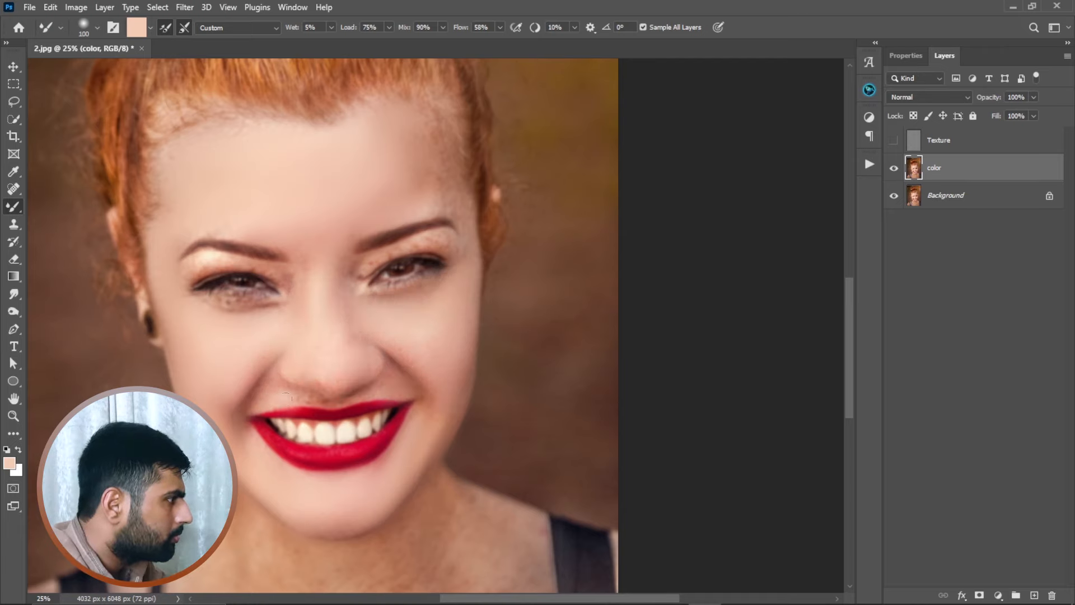
key(ctrl+equal)
drag(154, 297, 222, 299)
key(ctrl+0)
key(v)
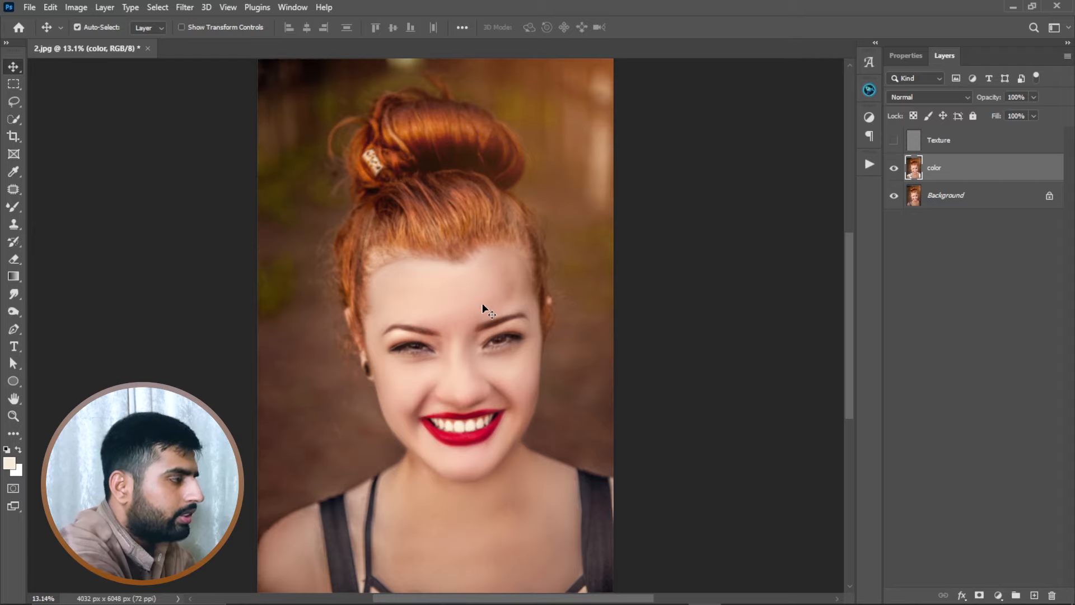